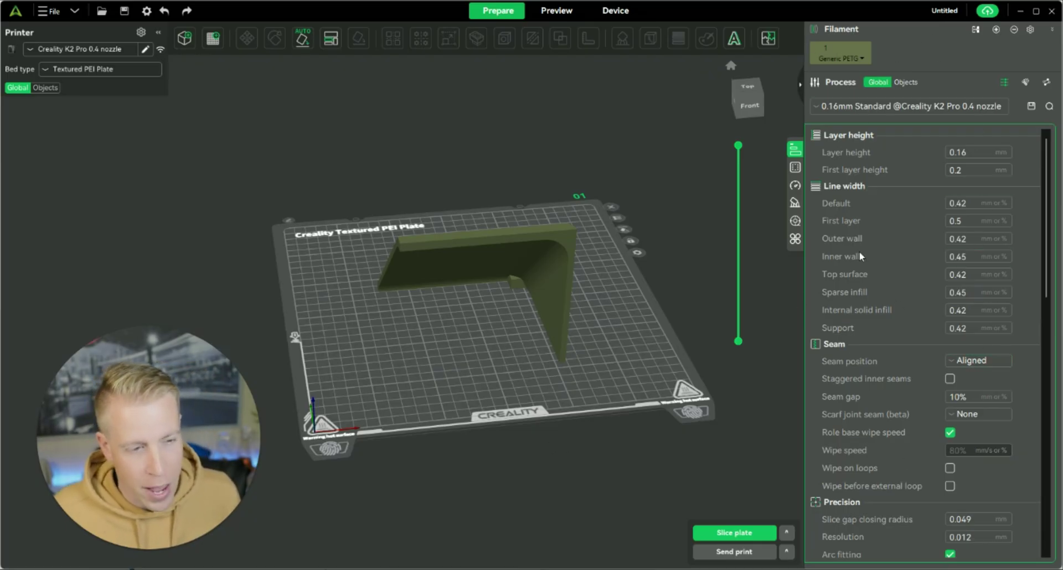
# - Locate the Support icon in the process settings sidebar
pyautogui.moveTo(854, 364)
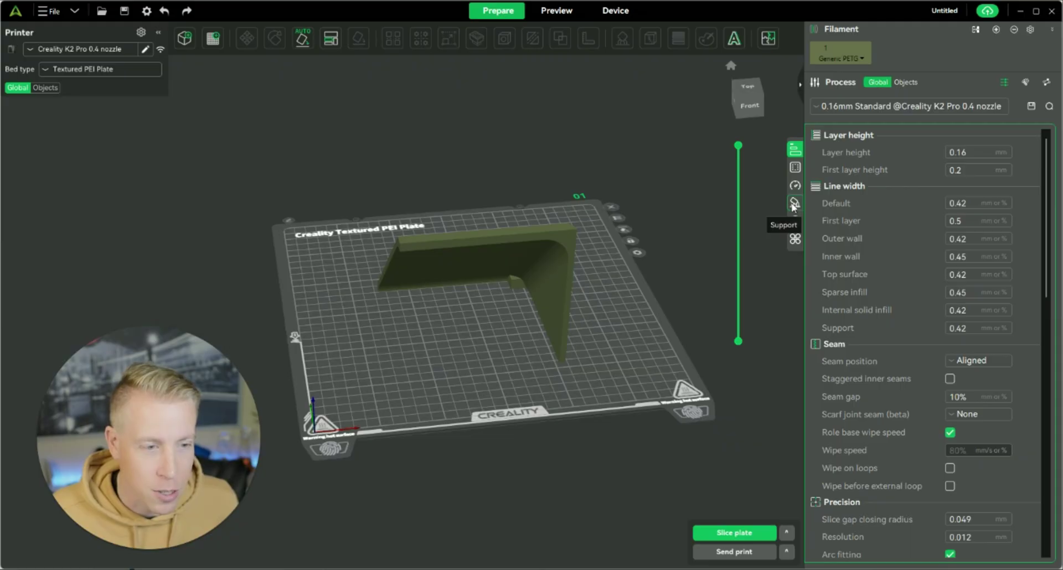
# - Show the Support settings and orbit the view to inspect the bracket's overhang from the front and top-left
pyautogui.click(631, 297)
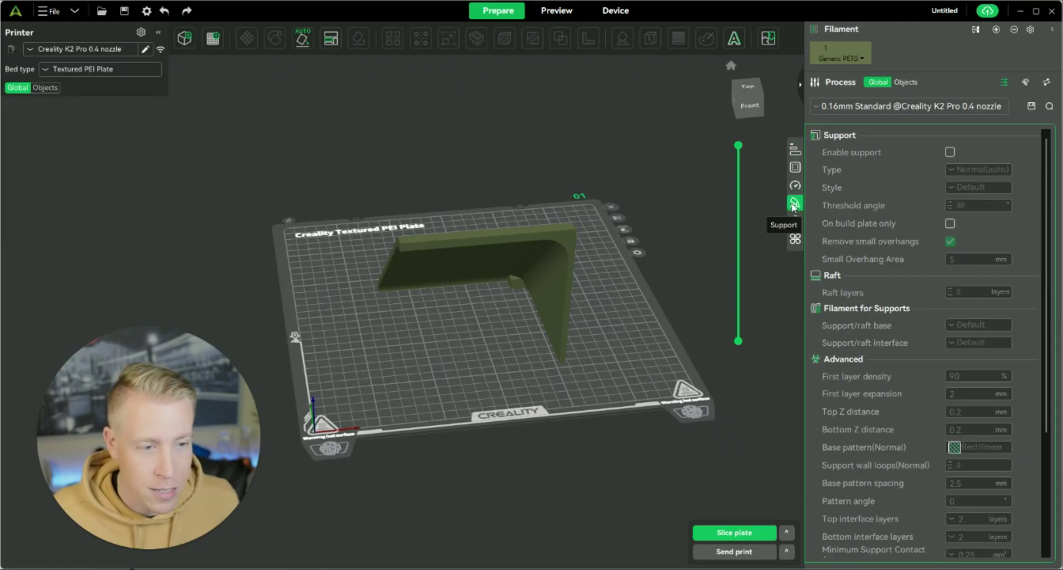
pyautogui.moveTo(369, 377); pyautogui.dragTo(405, 366)
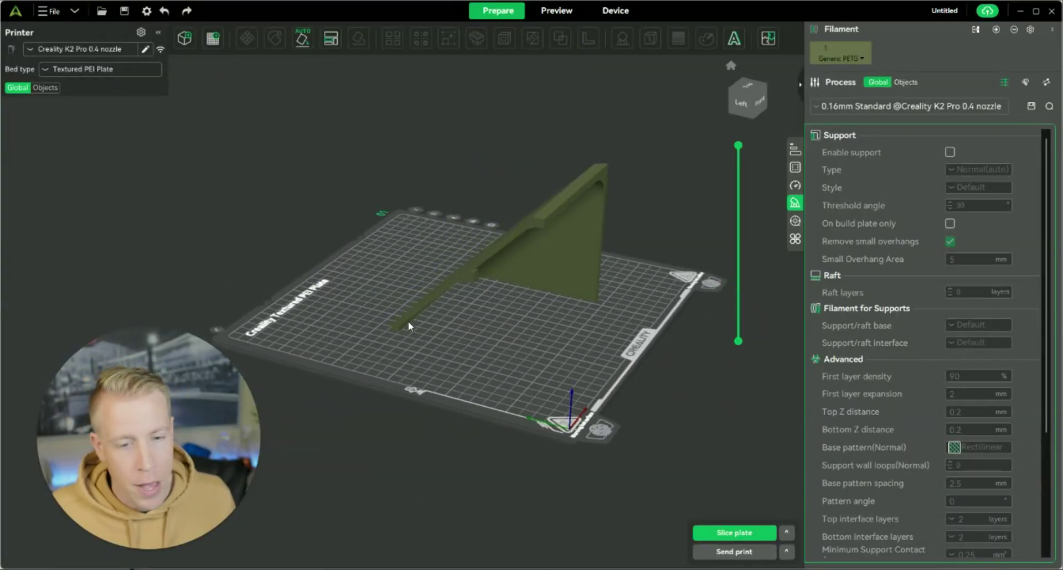
pyautogui.moveTo(563, 343); pyautogui.dragTo(524, 389)
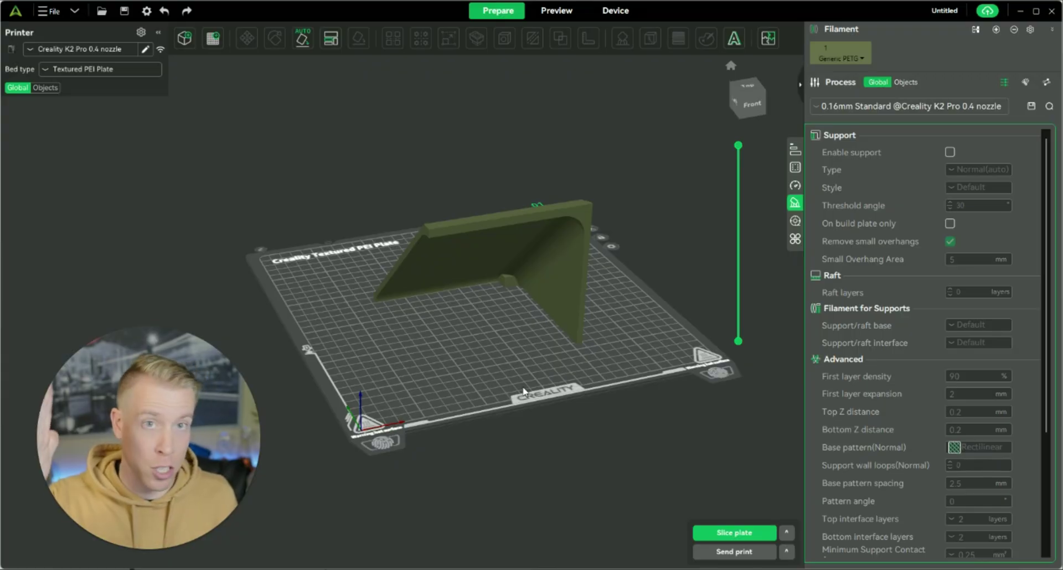
pyautogui.moveTo(524, 391); pyautogui.dragTo(533, 395)
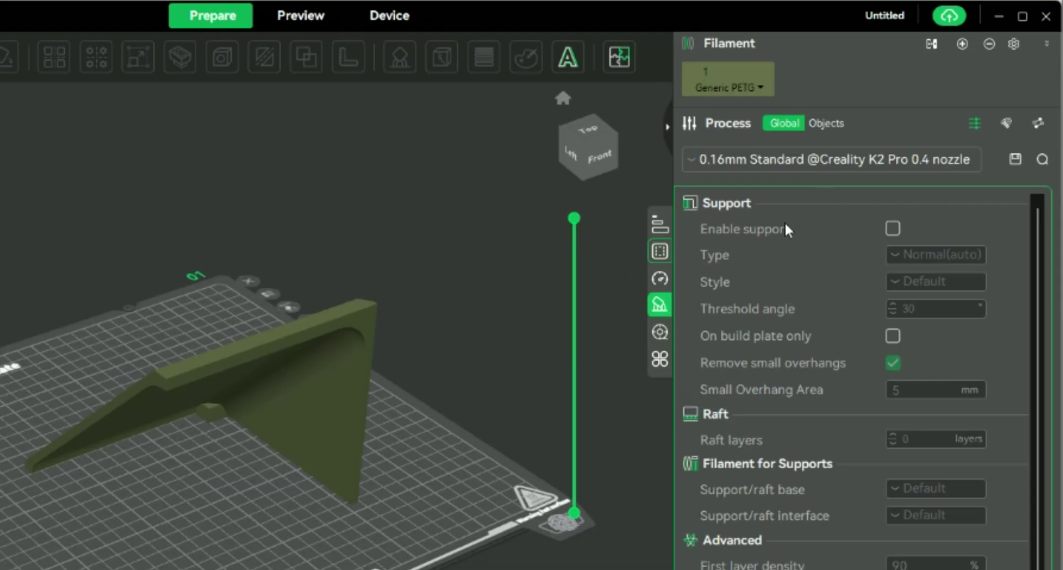
pyautogui.moveTo(720, 235)
# - Enable supports and bring up the list of support types
pyautogui.click(891, 229)
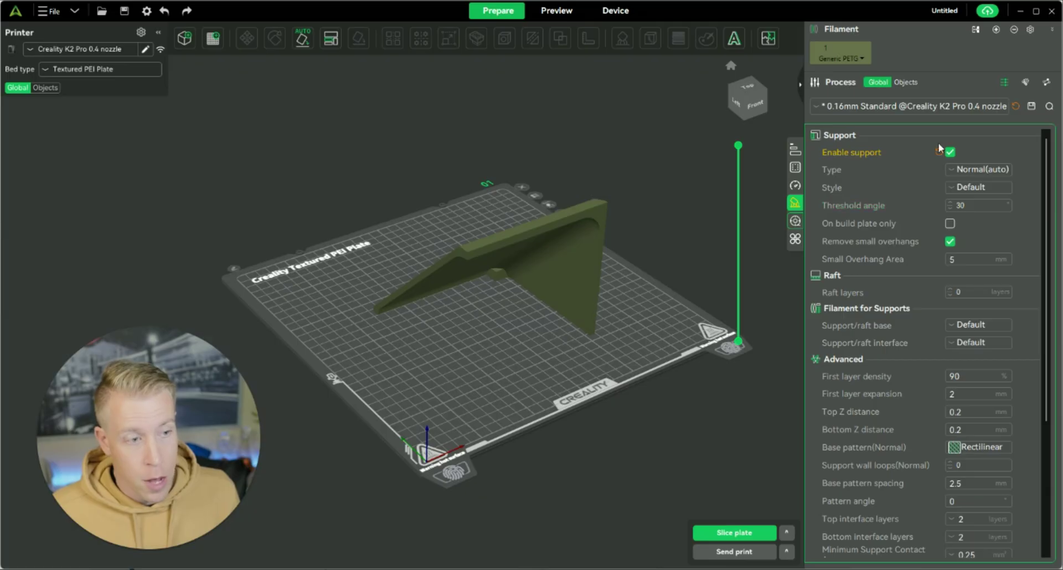
pyautogui.click(967, 173)
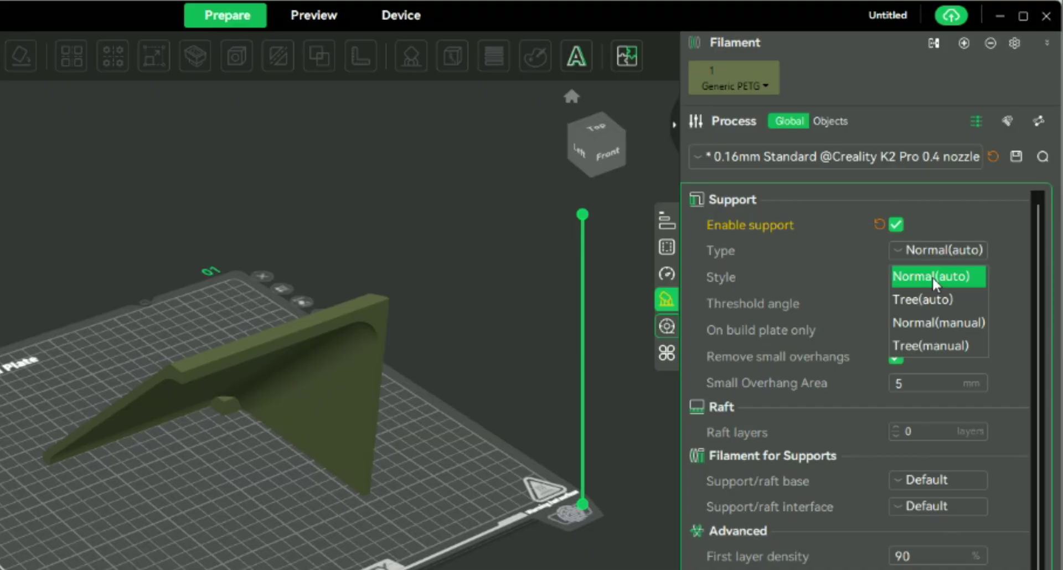
# - Keep Normal(auto) supports, slice the plate, and orbit the preview to inspect the support wall
pyautogui.click(931, 277)
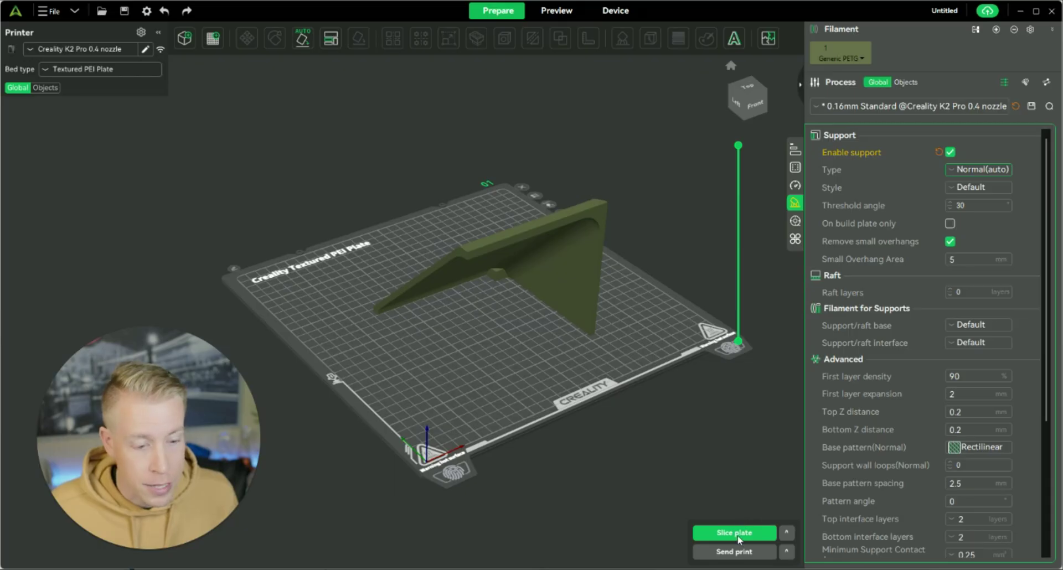
pyautogui.click(735, 532)
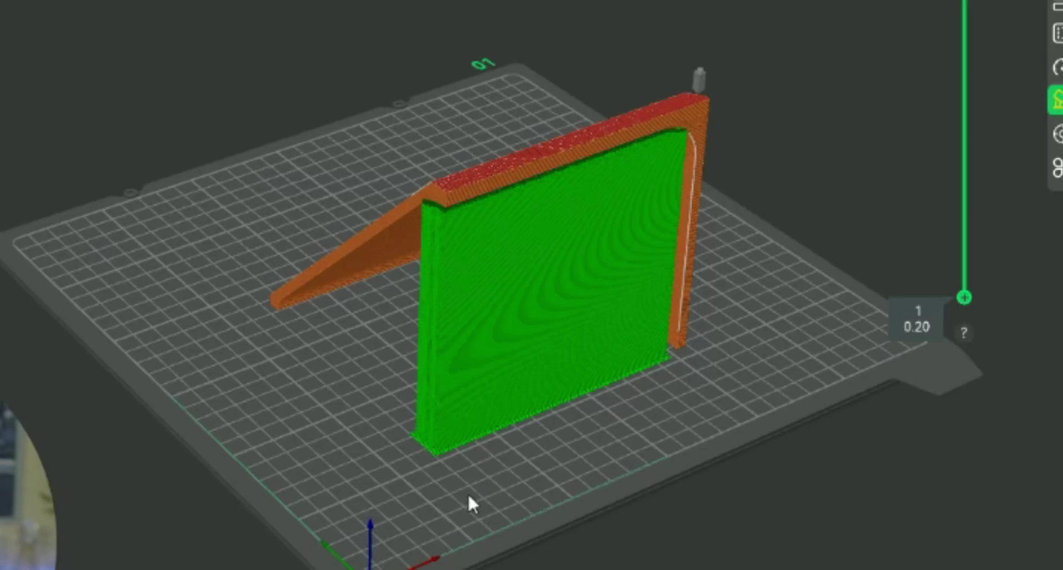
pyautogui.moveTo(468, 496); pyautogui.dragTo(515, 496)
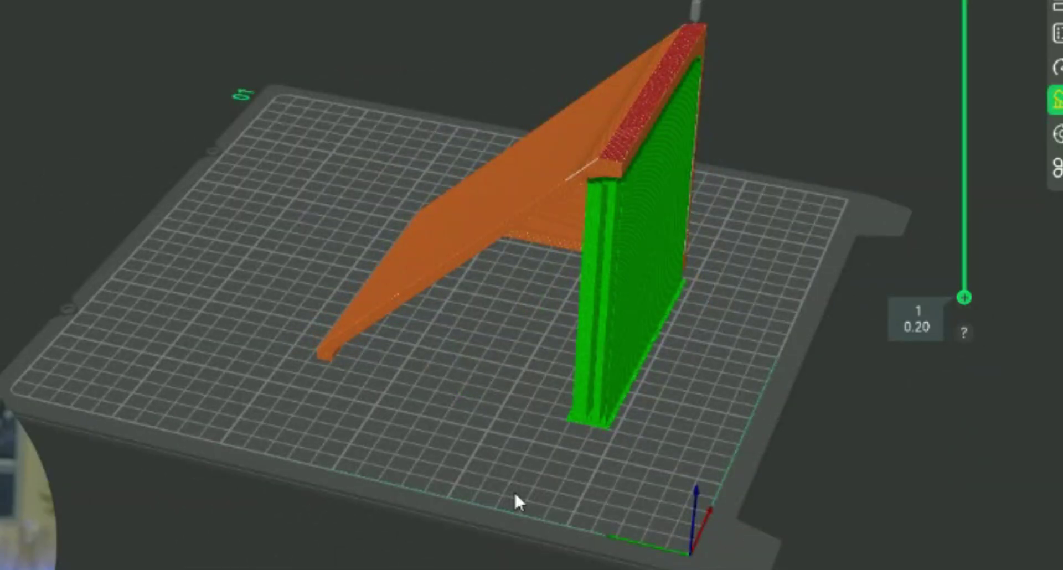
# - Set the support type to Tree(auto), re-slice, and orbit the preview from the front and left side
pyautogui.click(916, 326)
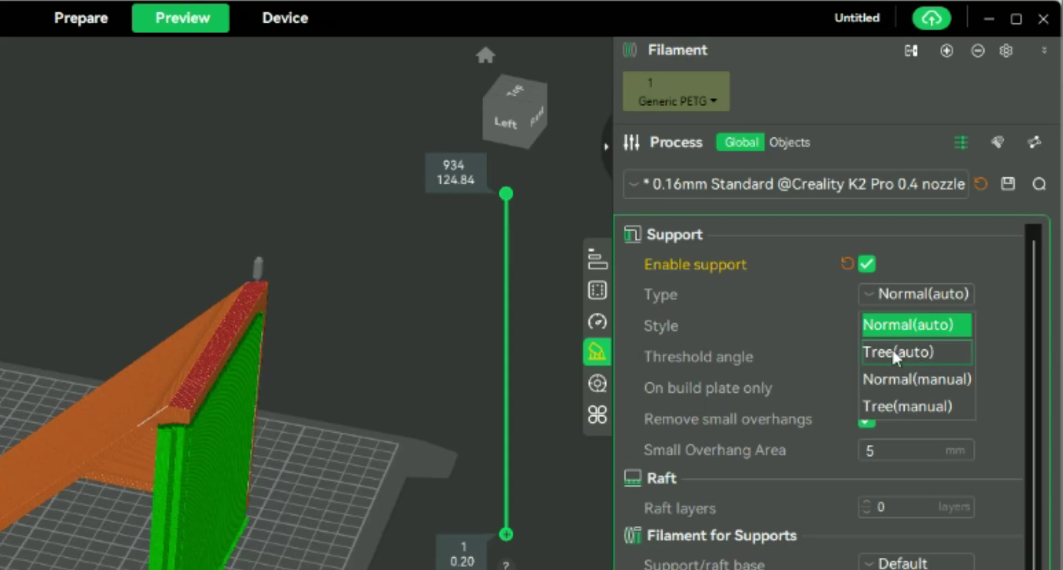
pyautogui.click(892, 351)
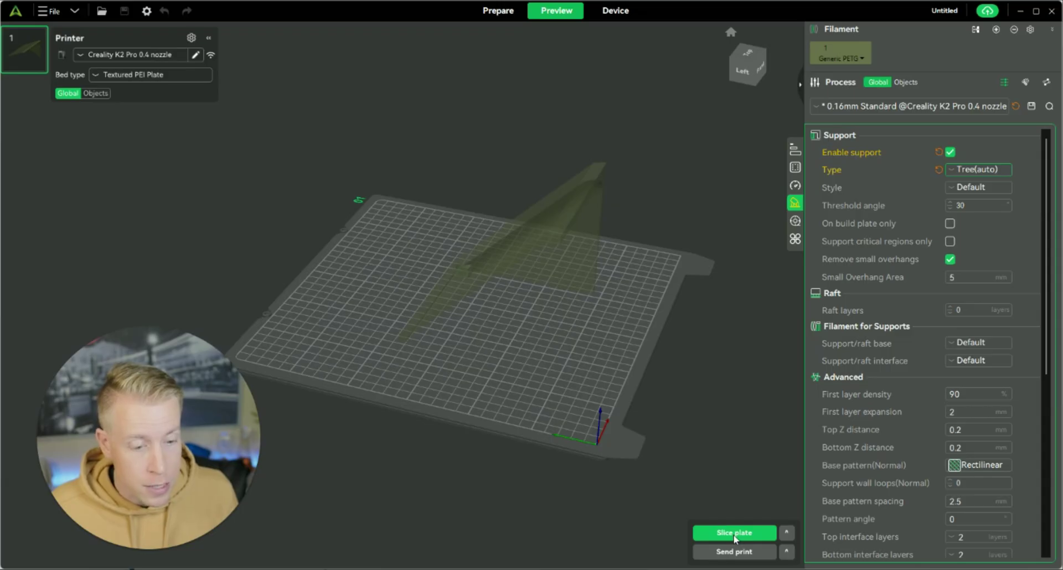
pyautogui.click(735, 534)
pyautogui.moveTo(642, 469); pyautogui.dragTo(509, 403)
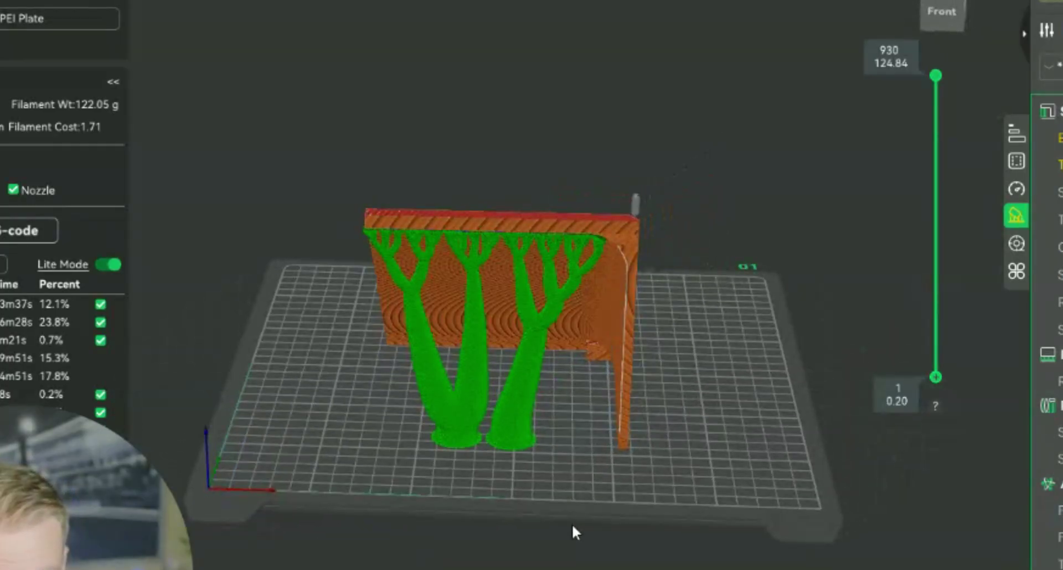
pyautogui.moveTo(573, 525); pyautogui.dragTo(635, 524)
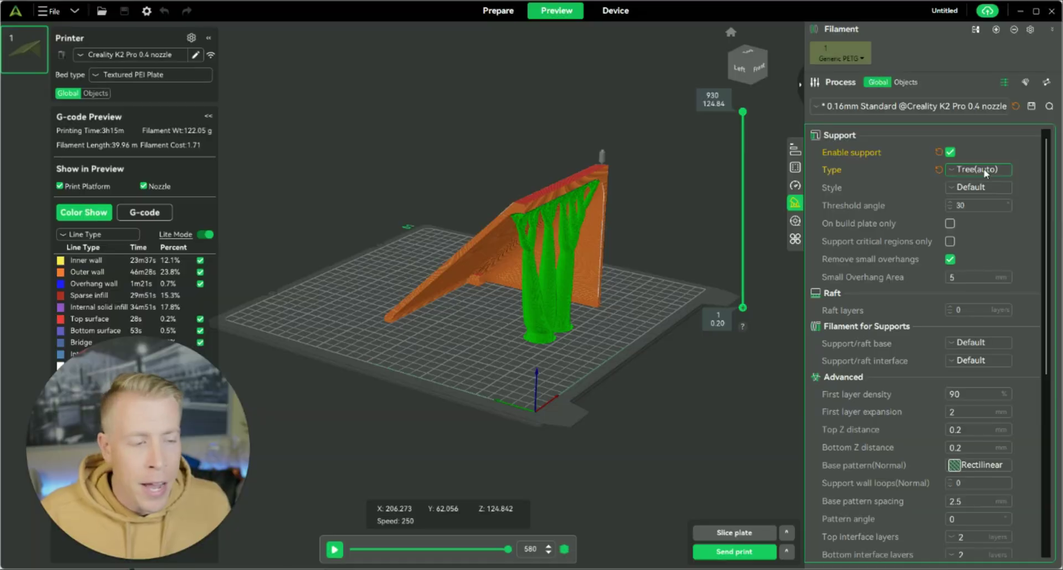
pyautogui.click(985, 171)
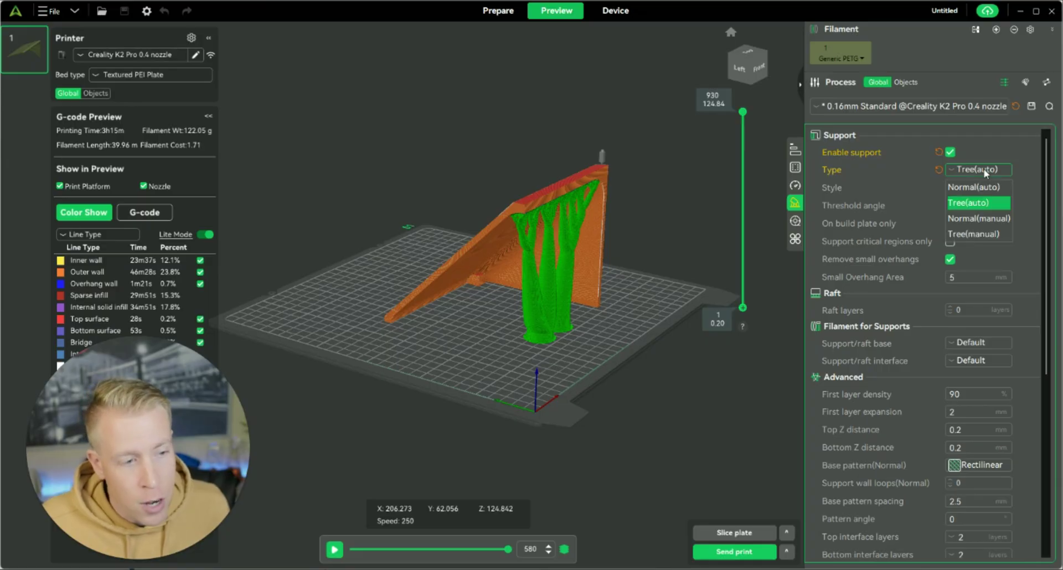
pyautogui.click(991, 203)
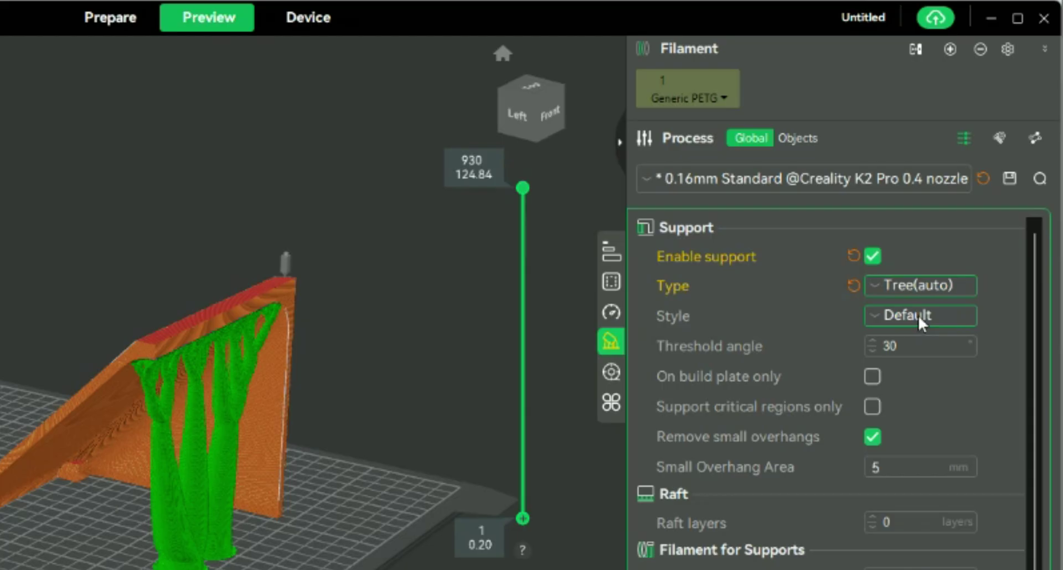
pyautogui.click(918, 314)
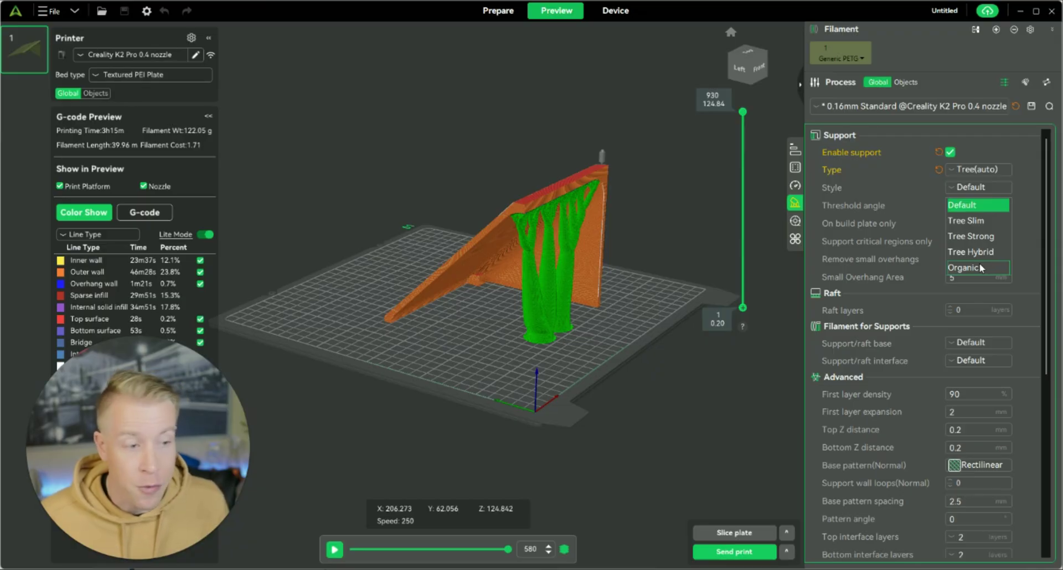
pyautogui.click(972, 204)
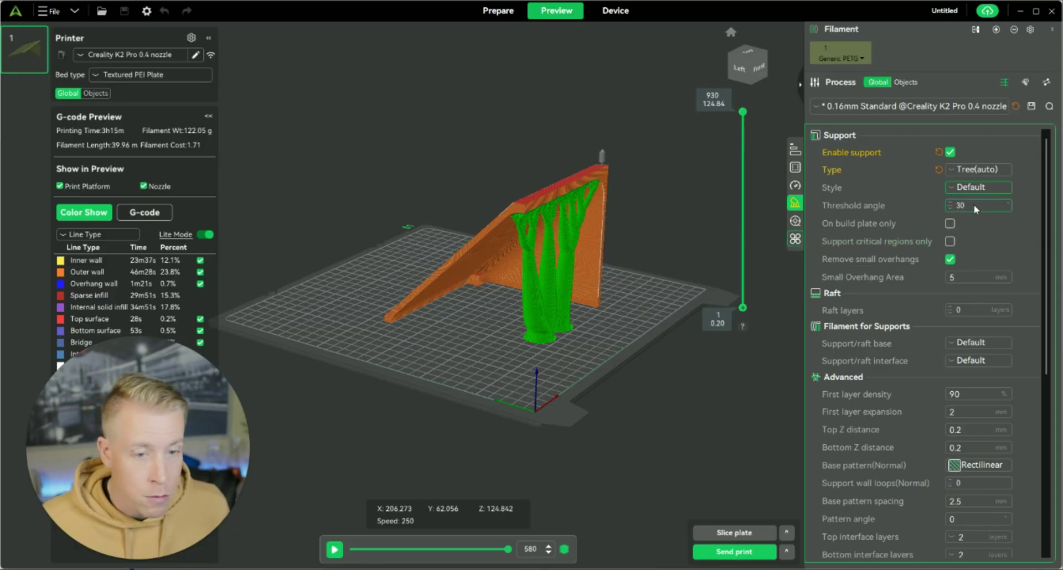
pyautogui.moveTo(526, 372); pyautogui.dragTo(394, 321)
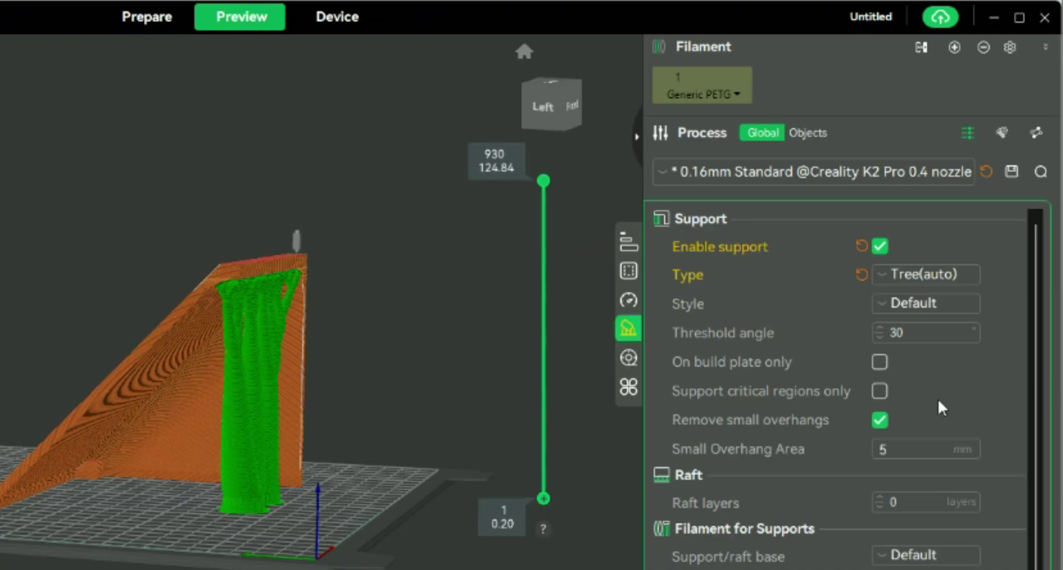
pyautogui.moveTo(747, 361)
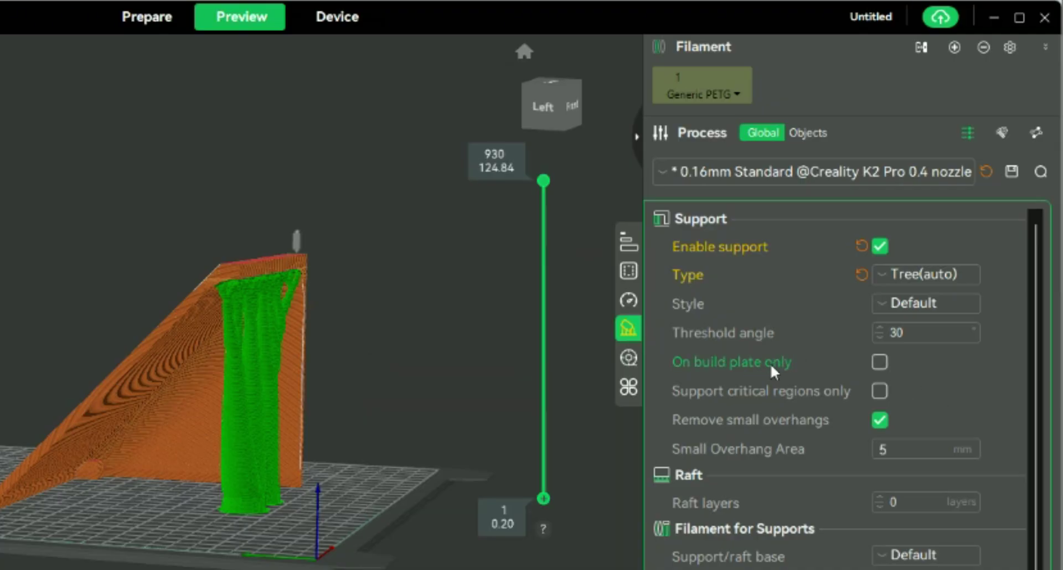
pyautogui.moveTo(764, 396)
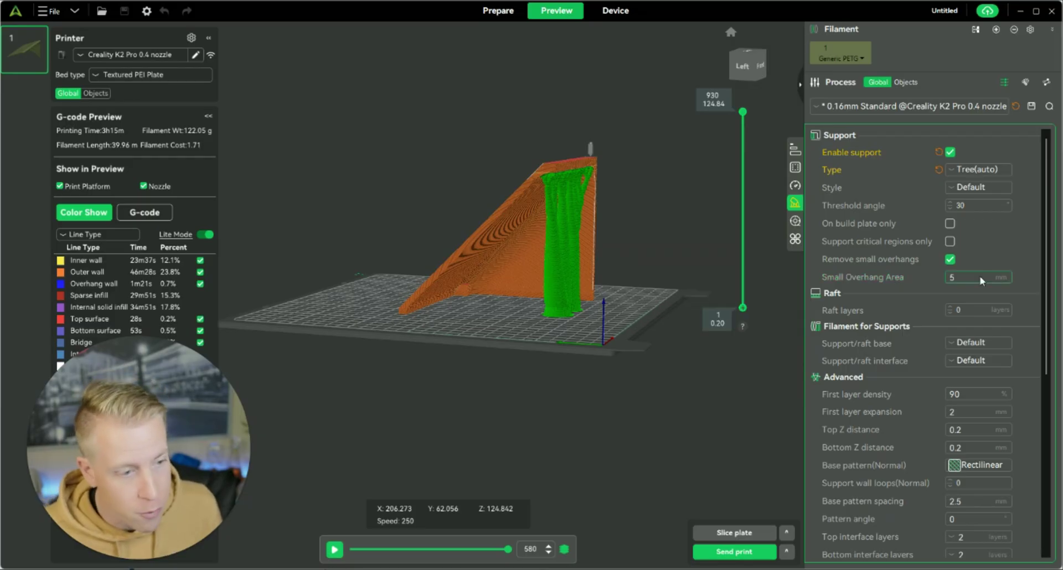
# - Review the Advanced support settings and orbit the preview so the tree supports face forward
pyautogui.scroll(-3, 861, 278)
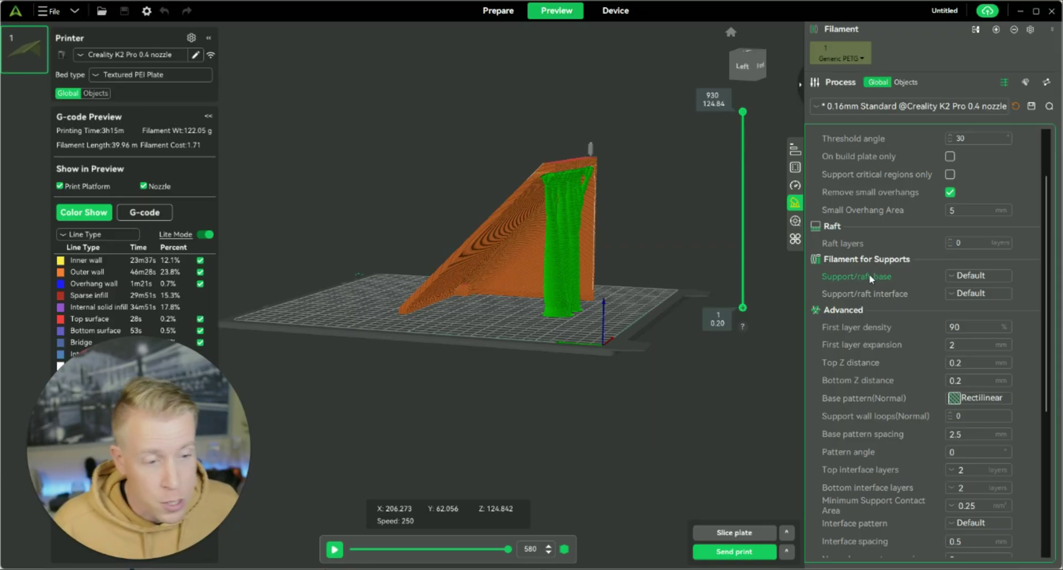
pyautogui.moveTo(871, 278)
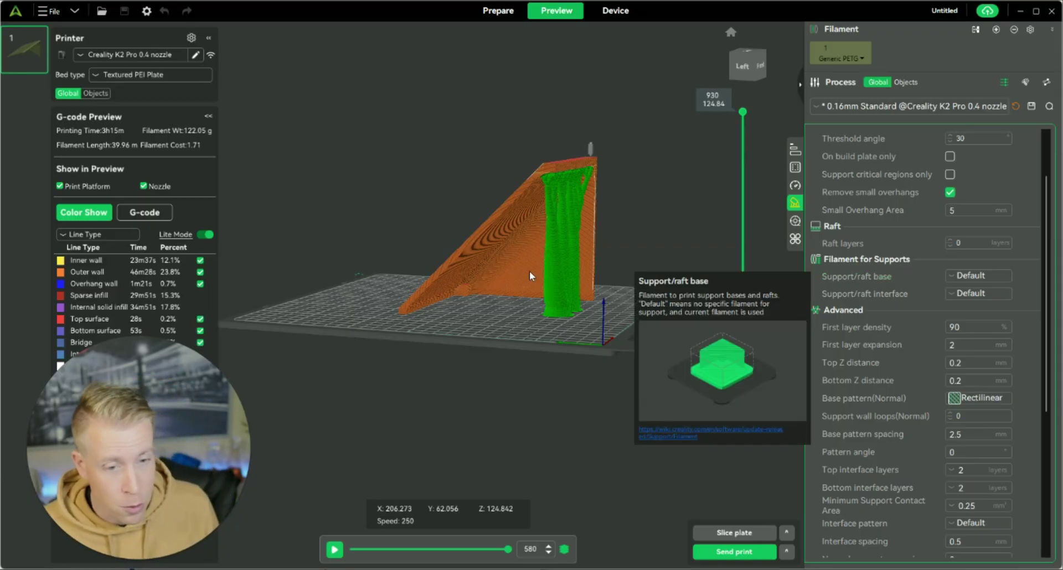
pyautogui.moveTo(566, 331); pyautogui.dragTo(399, 297)
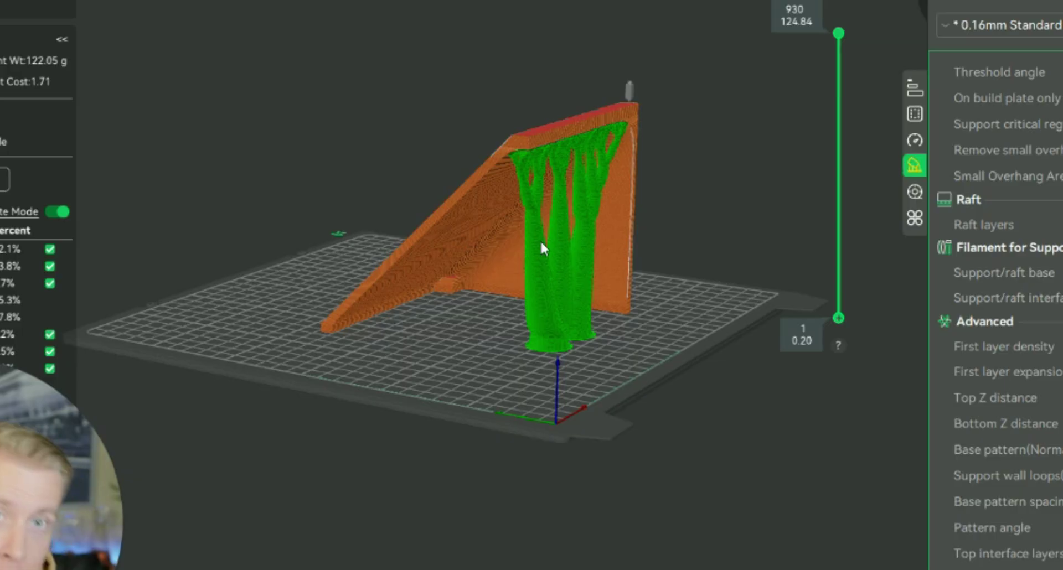
pyautogui.moveTo(632, 290); pyautogui.dragTo(602, 345)
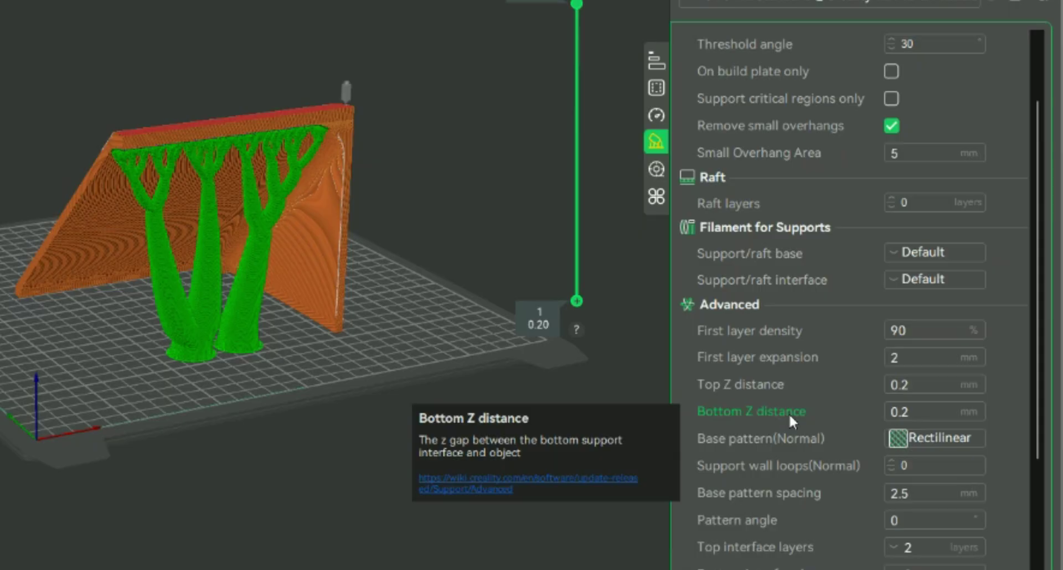
pyautogui.scroll(-2, 788, 413)
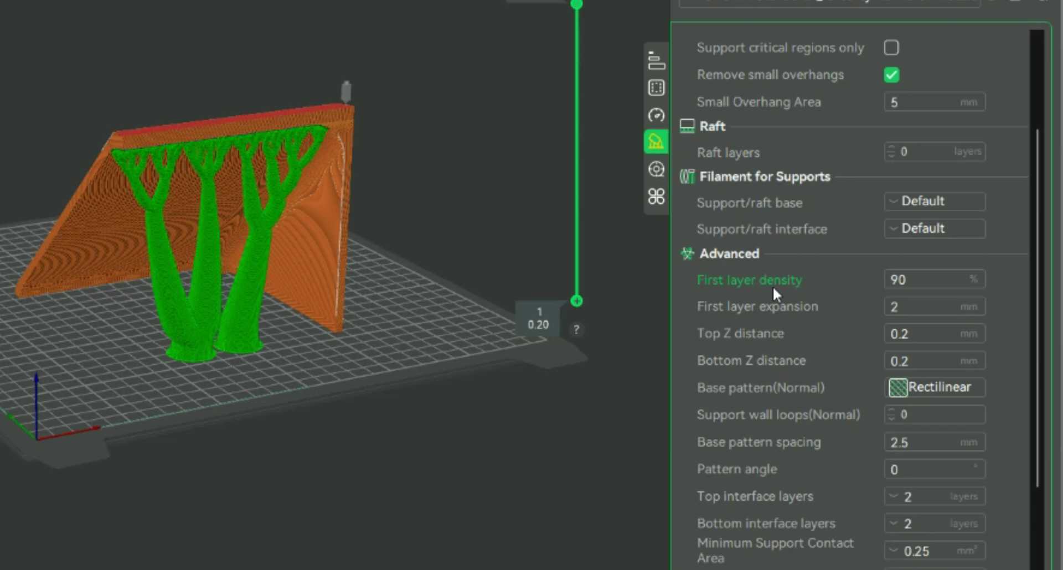
pyautogui.moveTo(765, 311)
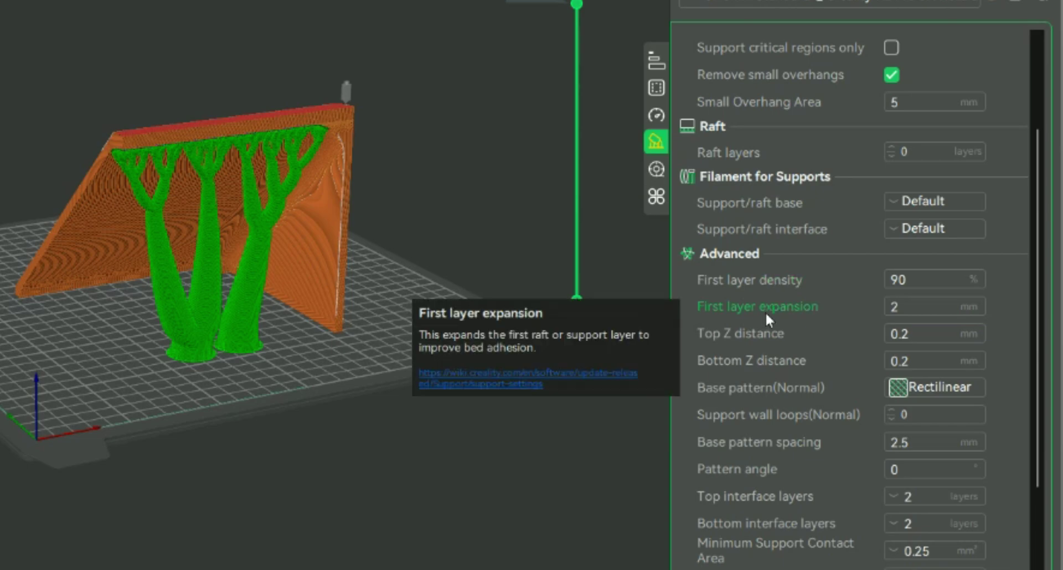
pyautogui.moveTo(759, 337)
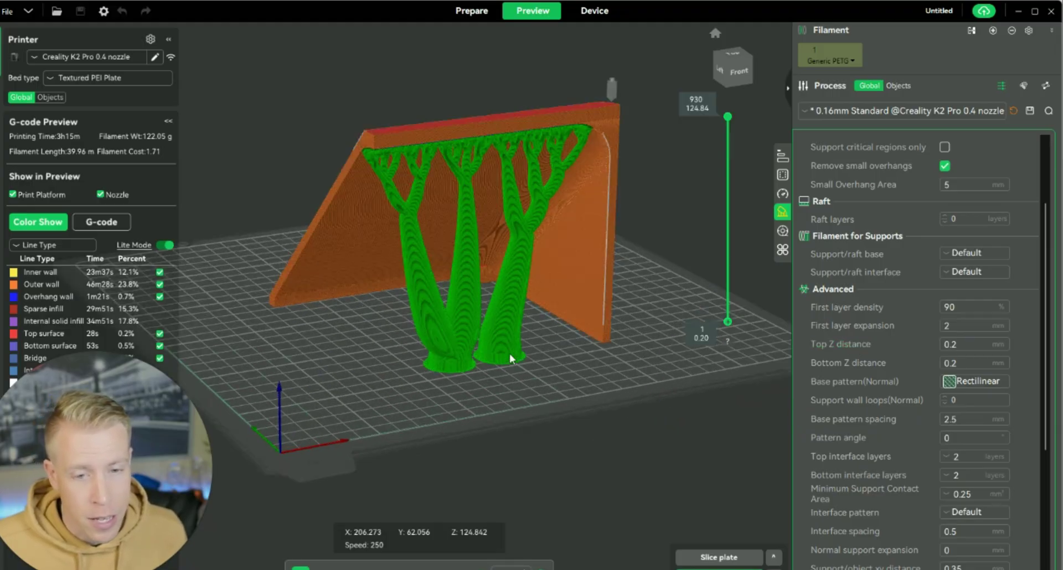
# - Zoom in and orbit to a close frontal view of the green tree support branches
pyautogui.scroll(3, 508, 354)
pyautogui.moveTo(509, 353); pyautogui.dragTo(429, 225)
pyautogui.moveTo(498, 308); pyautogui.dragTo(609, 360)
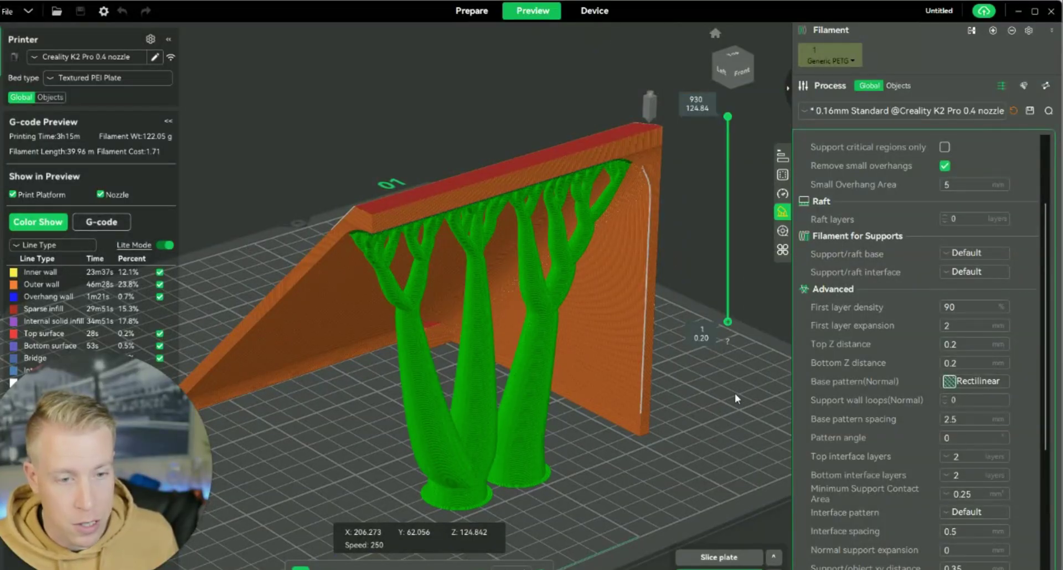
pyautogui.moveTo(735, 393)
pyautogui.mouseDown()
pyautogui.moveTo(727, 387)
pyautogui.moveTo(742, 385)
pyautogui.mouseUp()
pyautogui.scroll(5, 582, 346)
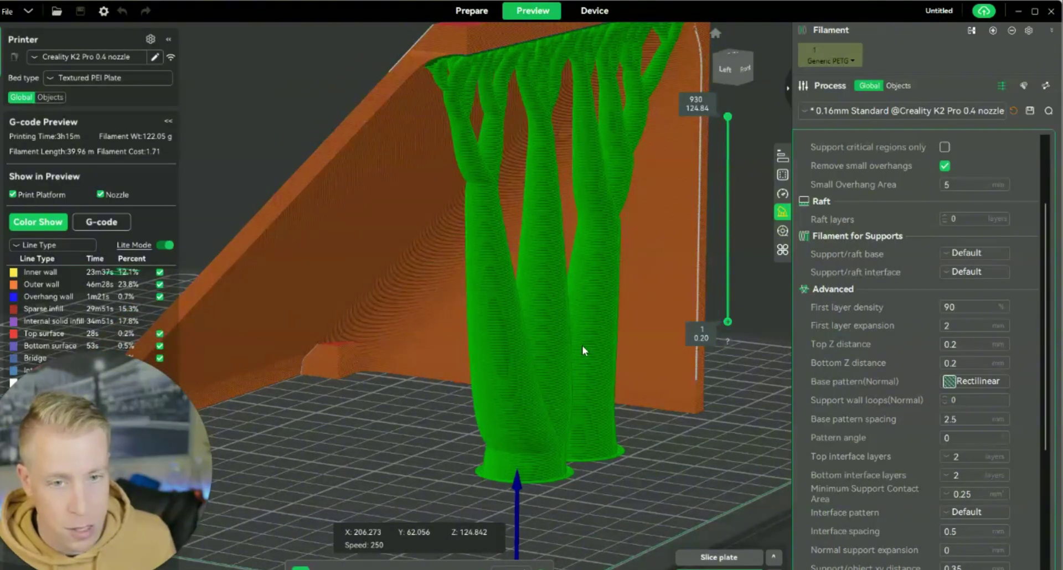
pyautogui.moveTo(582, 346); pyautogui.dragTo(509, 407)
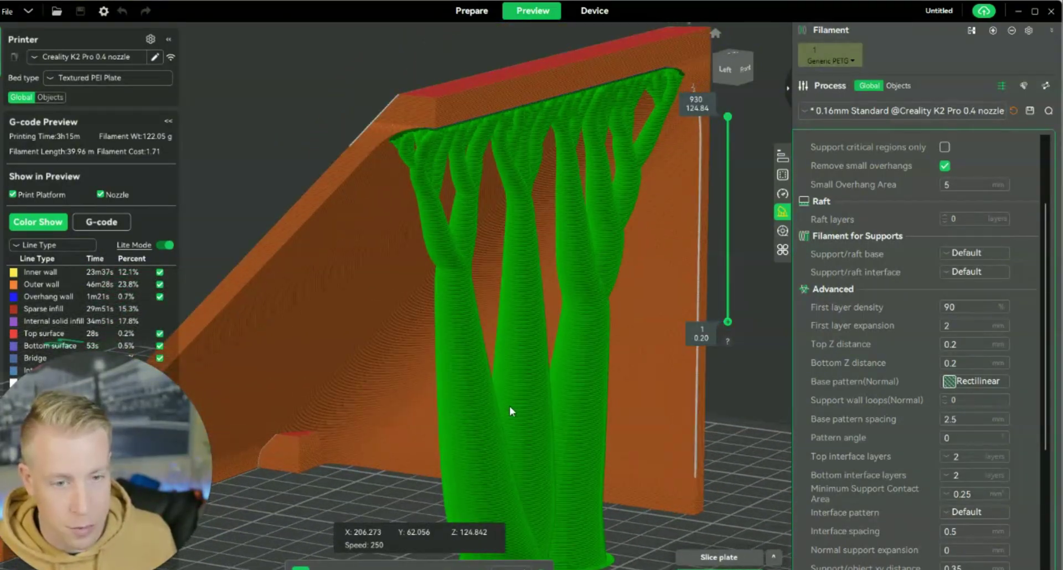
pyautogui.moveTo(418, 437); pyautogui.dragTo(412, 432)
pyautogui.moveTo(384, 390); pyautogui.dragTo(517, 96)
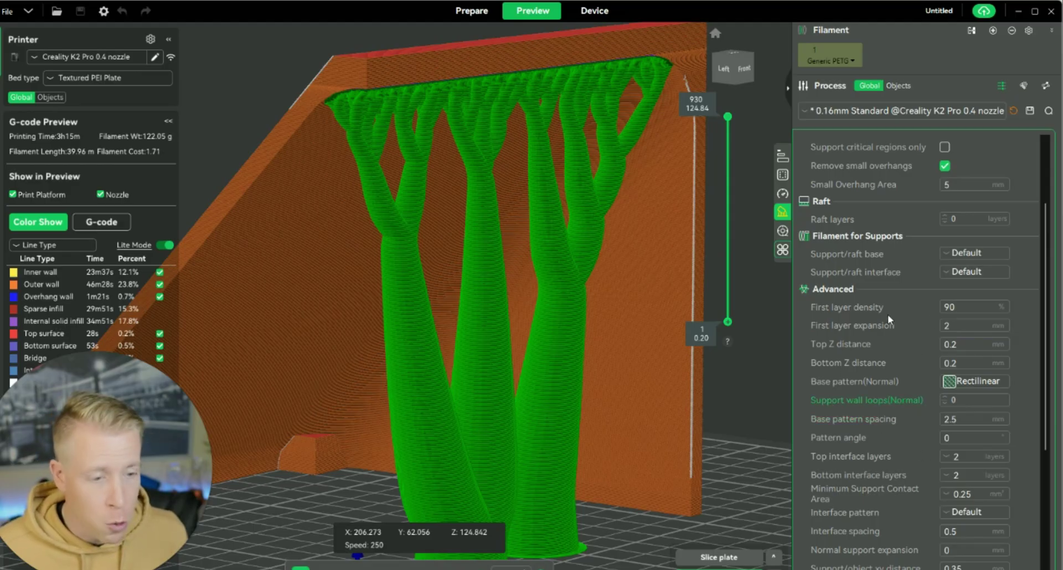
# - Zoom back out to show the whole bracket with its tree supports
pyautogui.moveTo(863, 348)
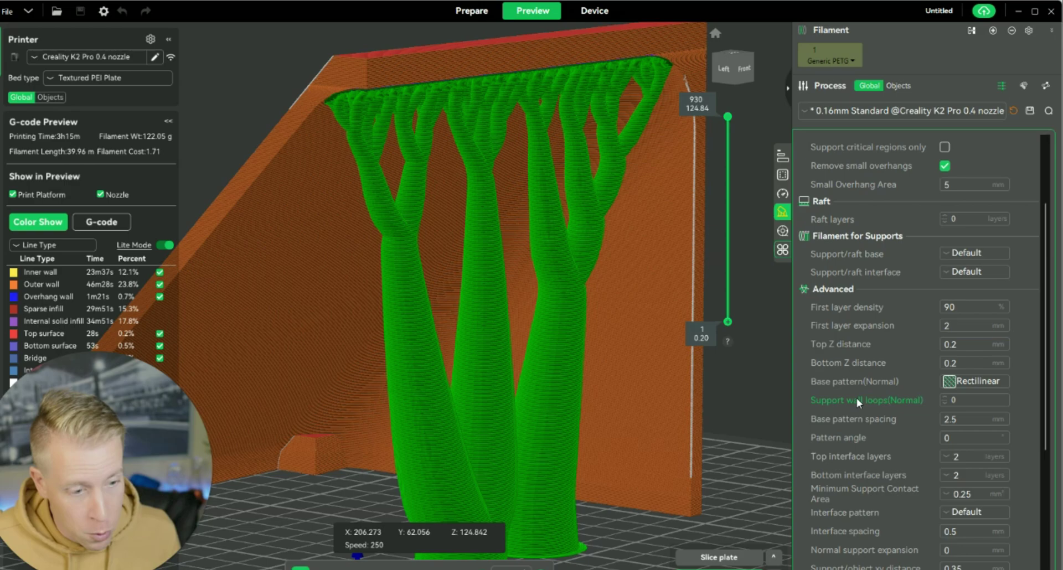
pyautogui.moveTo(855, 417)
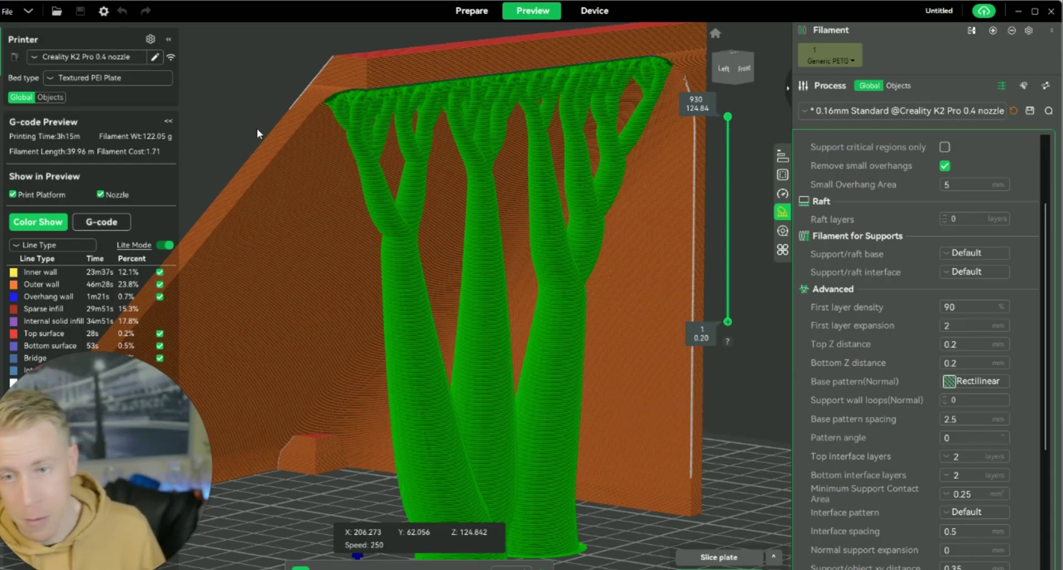
pyautogui.scroll(-3, 579, 359)
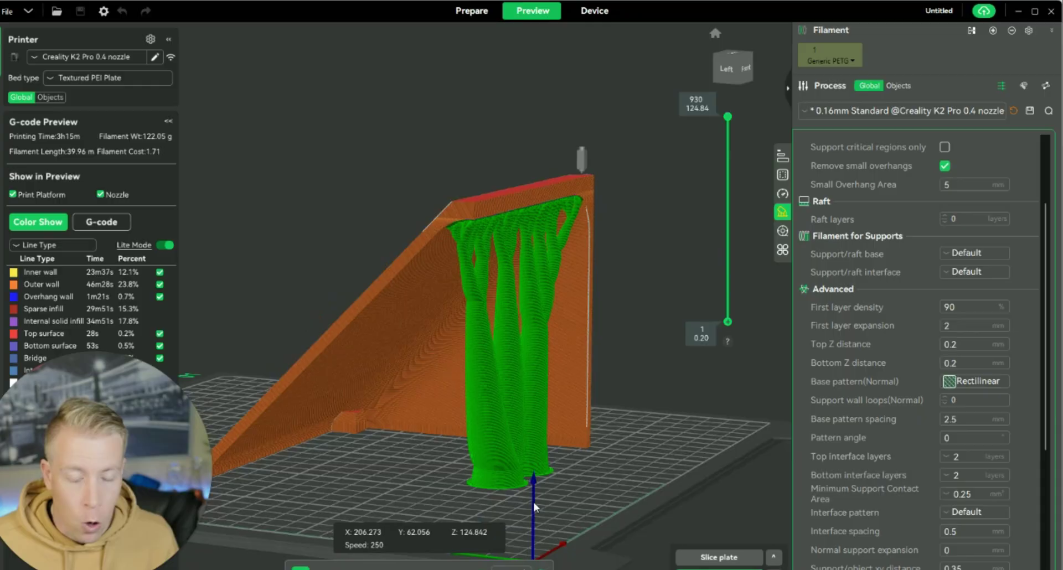